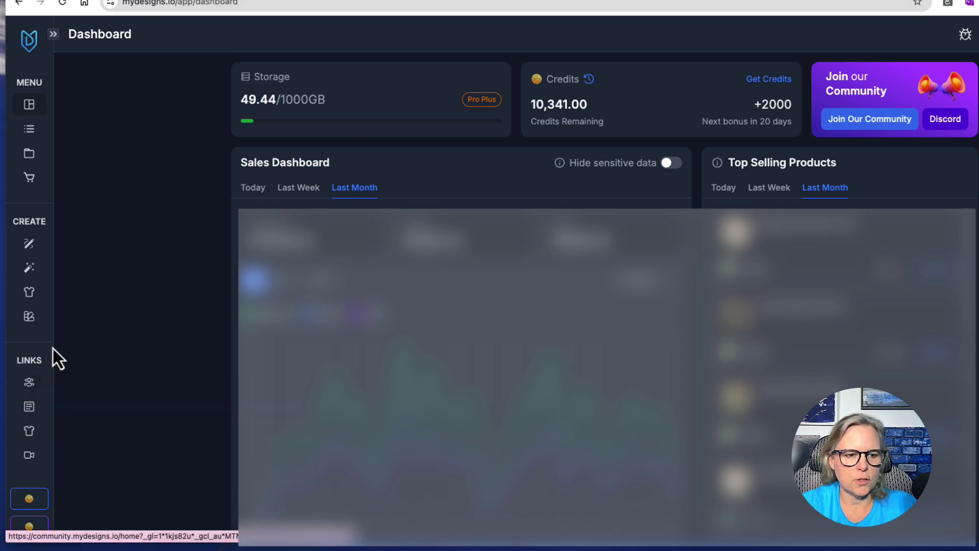
- View the MyDesigns community feed and return to the dashboard
click(256, 2)
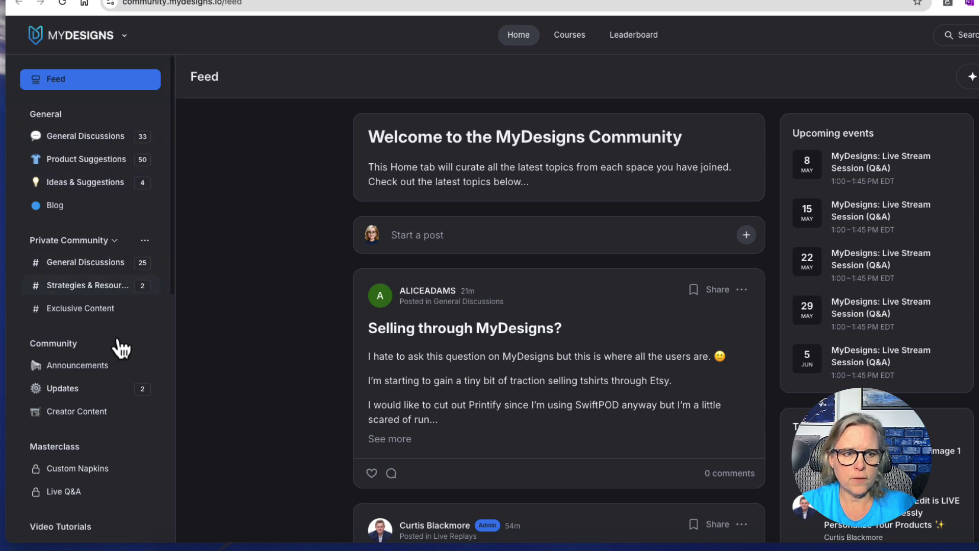
click(123, 1)
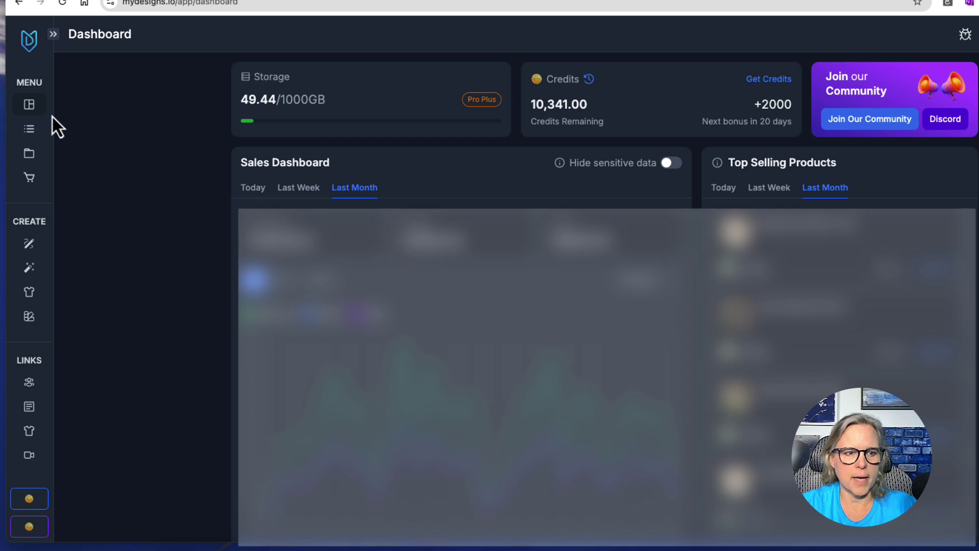
- Select all listings in the Mocktique folder and open the collections overview
click(34, 135)
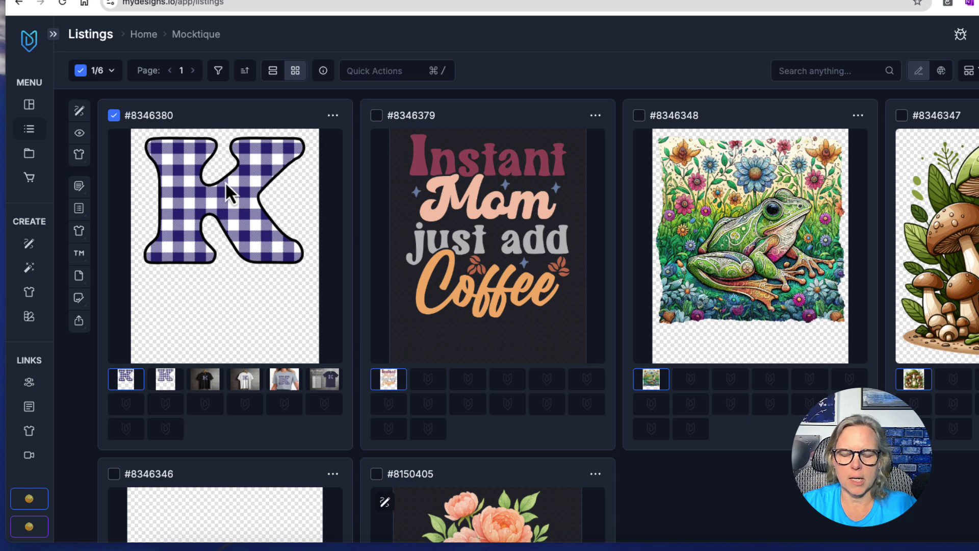
click(82, 69)
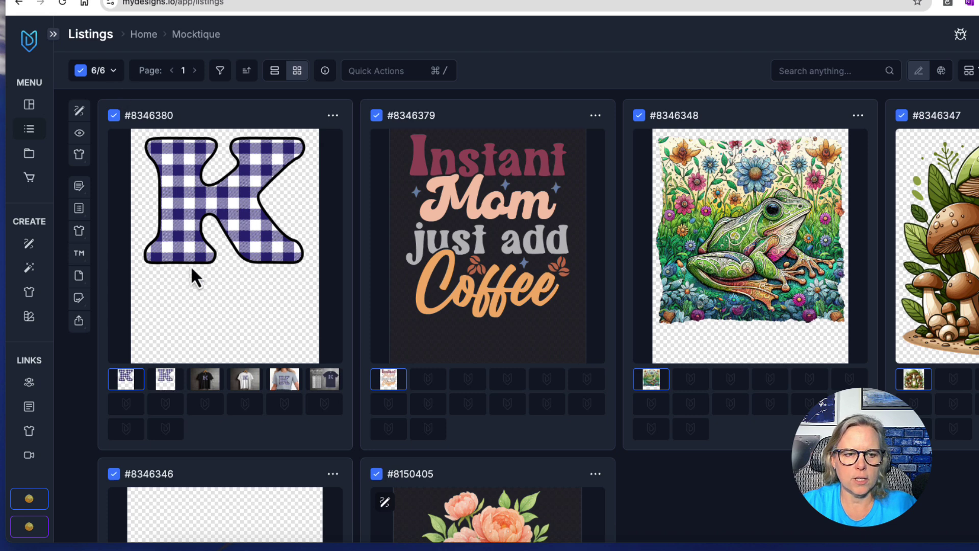
click(29, 154)
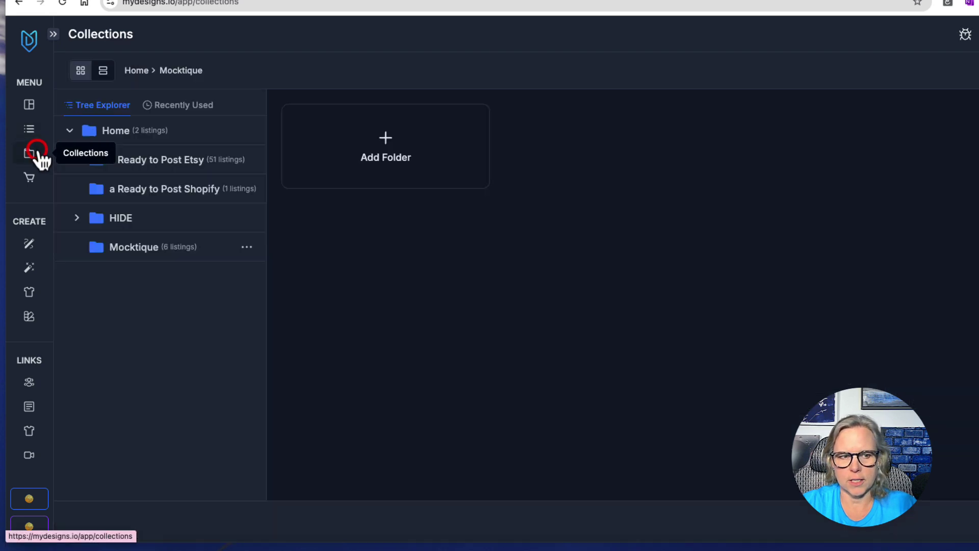
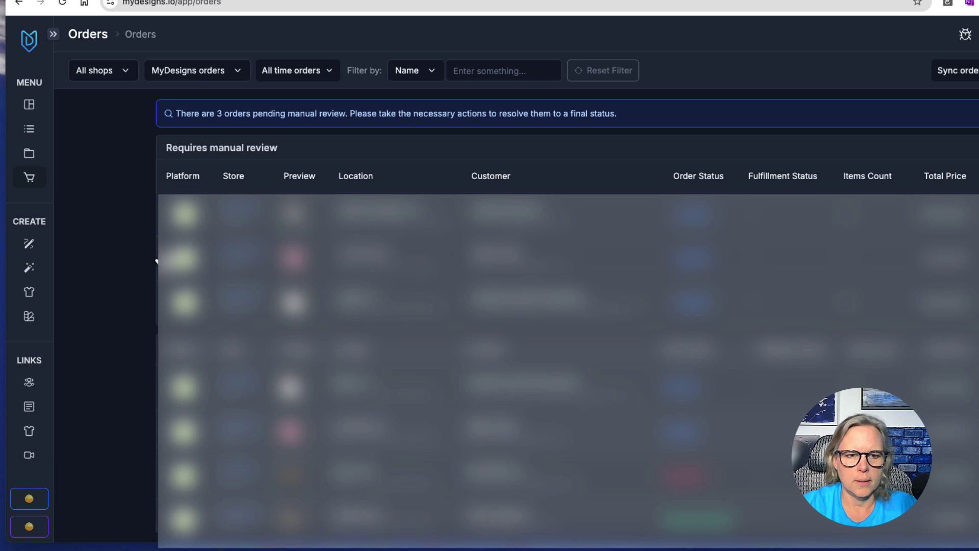
- Open Dream AI and look through the available image generation models without changing the current model
click(104, 270)
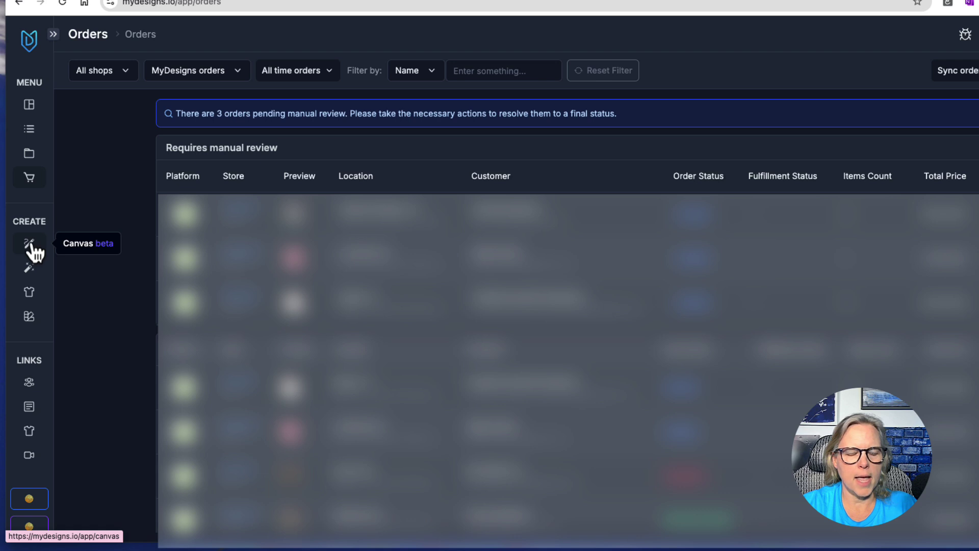
click(29, 267)
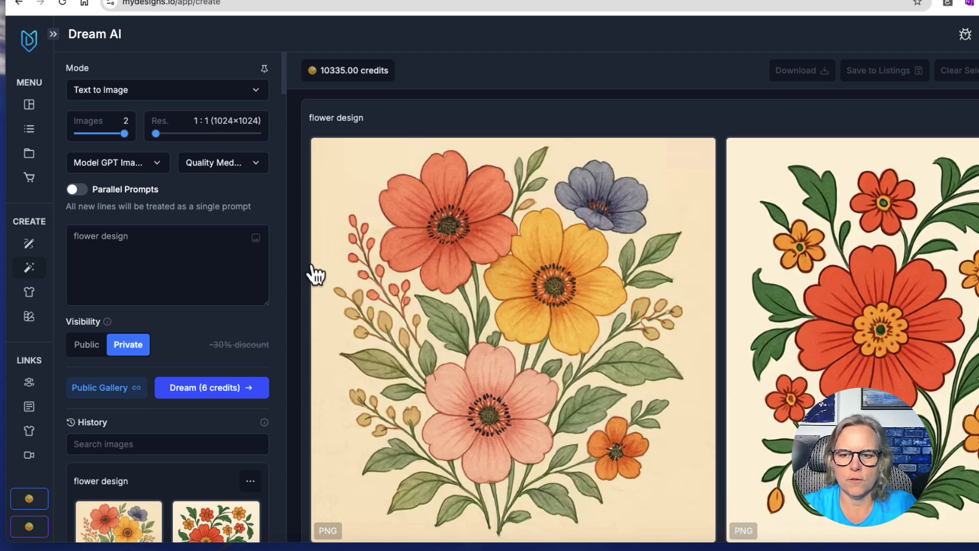
click(132, 172)
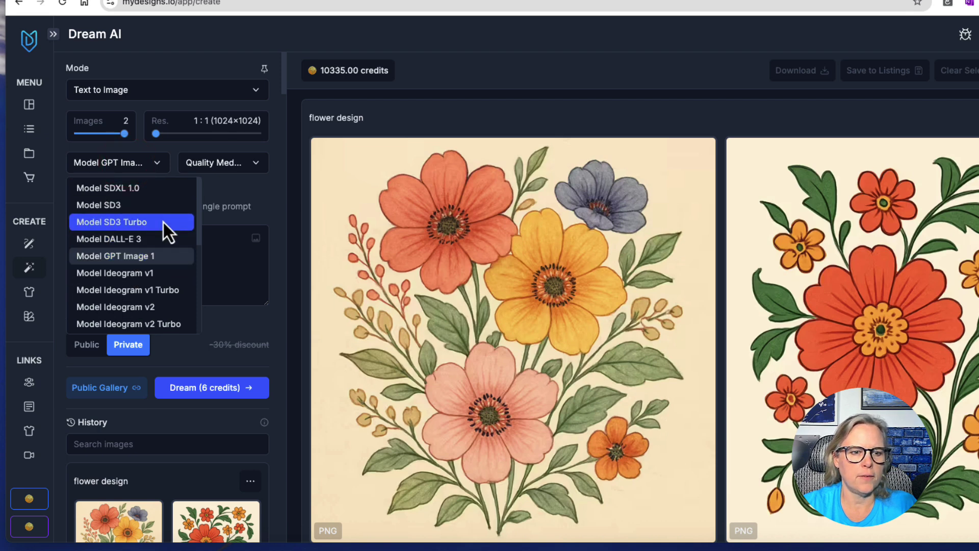
scroll(162, 255, down, 3)
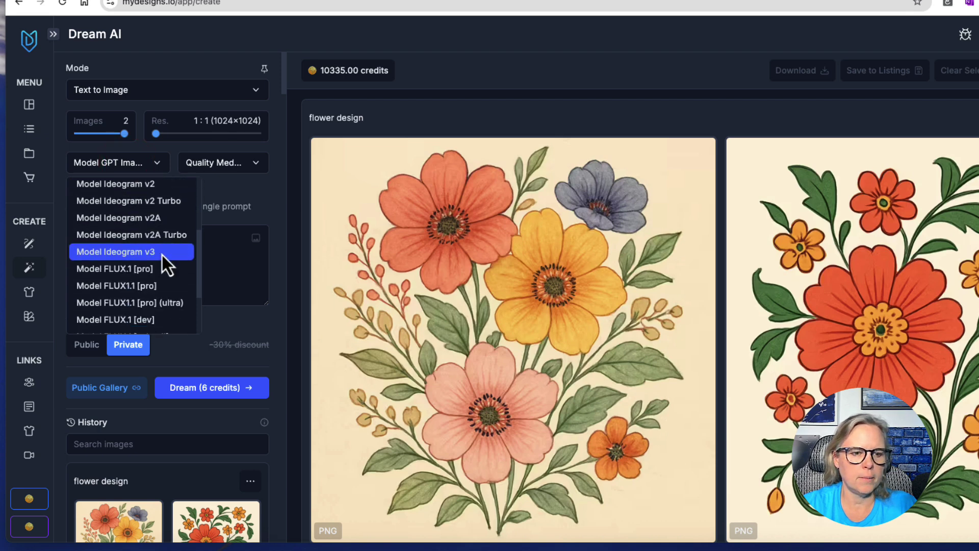
scroll(162, 255, down, 4)
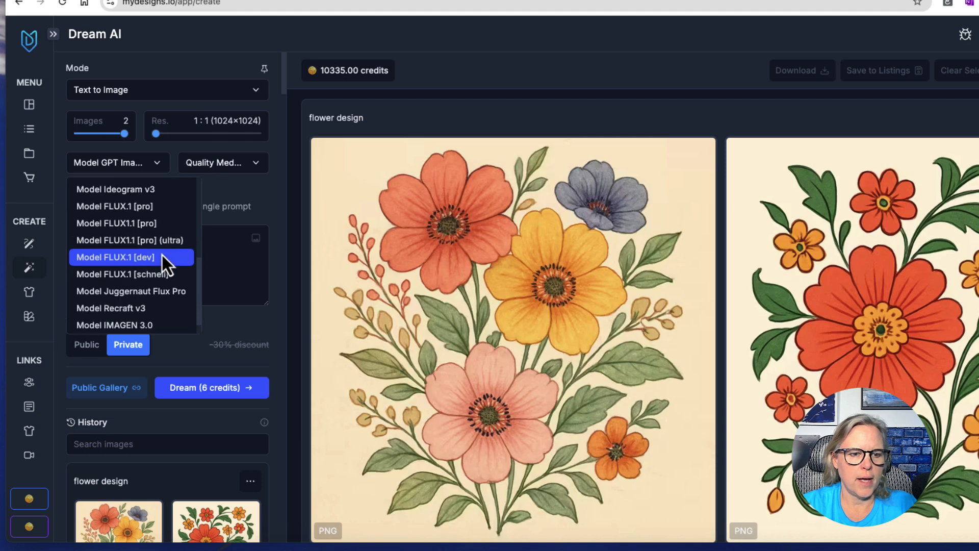
scroll(160, 298, down, 1)
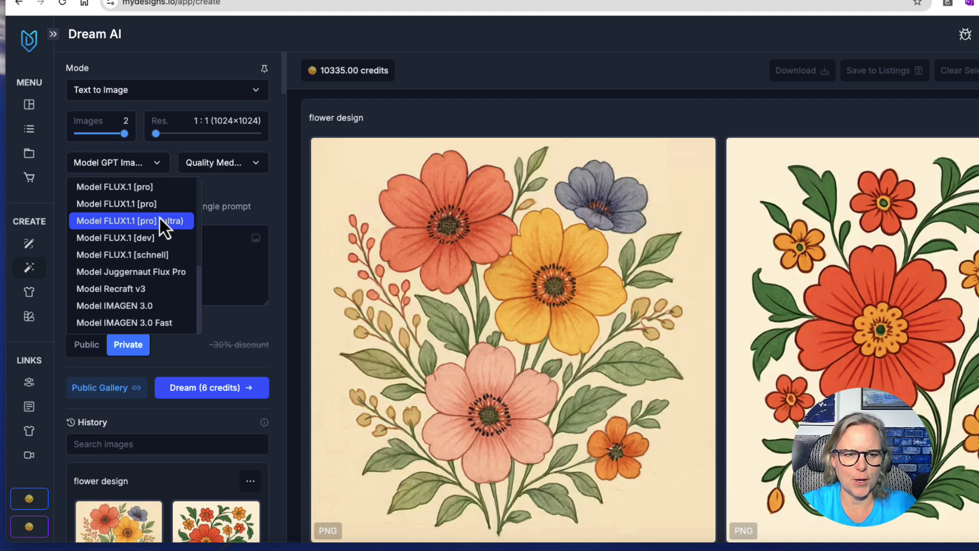
click(259, 197)
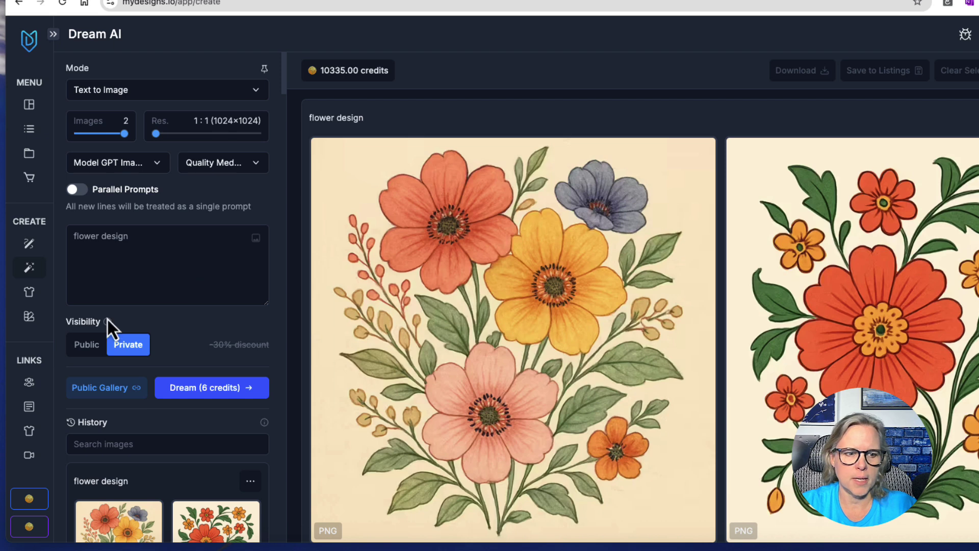
- Add the SPOOKY rich text style to a blank canvas, enlarge it to about size 294 and place it in the canvas's upper half
click(29, 244)
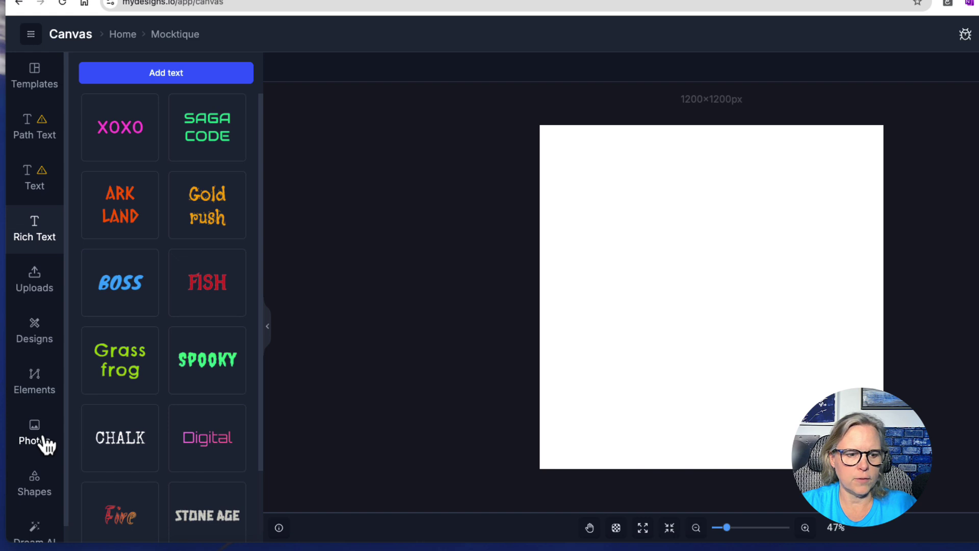
scroll(46, 443, down, 1)
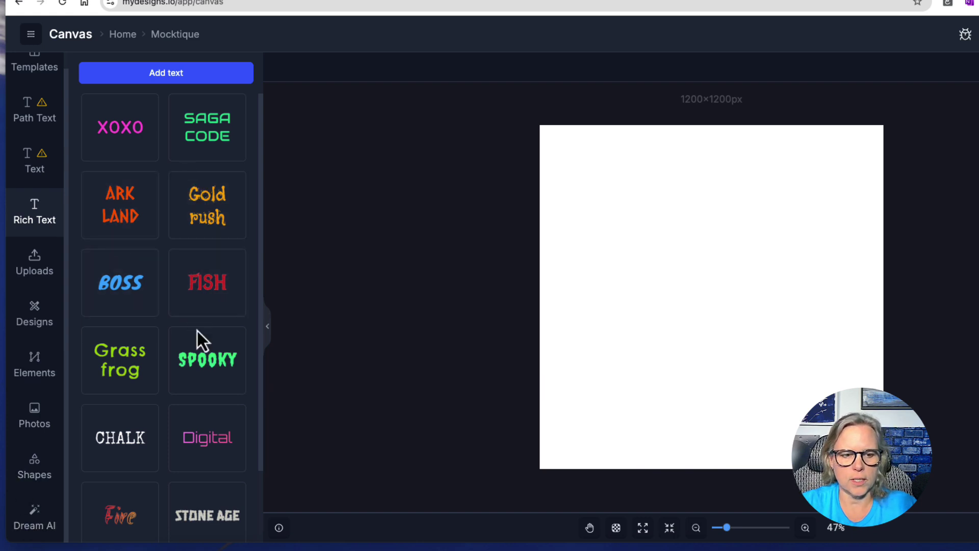
click(219, 357)
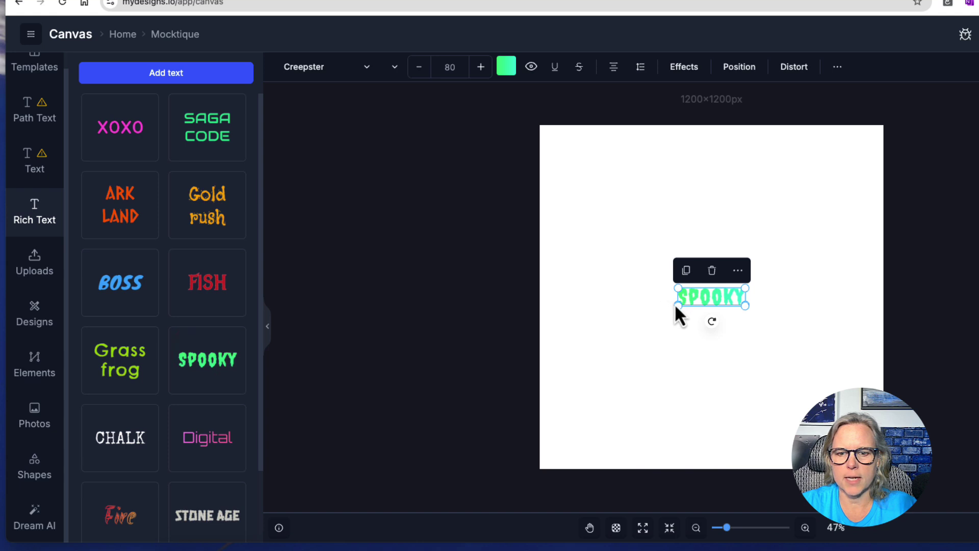
drag(677, 305, 498, 352)
drag(649, 321, 739, 263)
- Try the Wave and Circle distortions on the SPOOKY text and set its distortion to Free Form
click(783, 67)
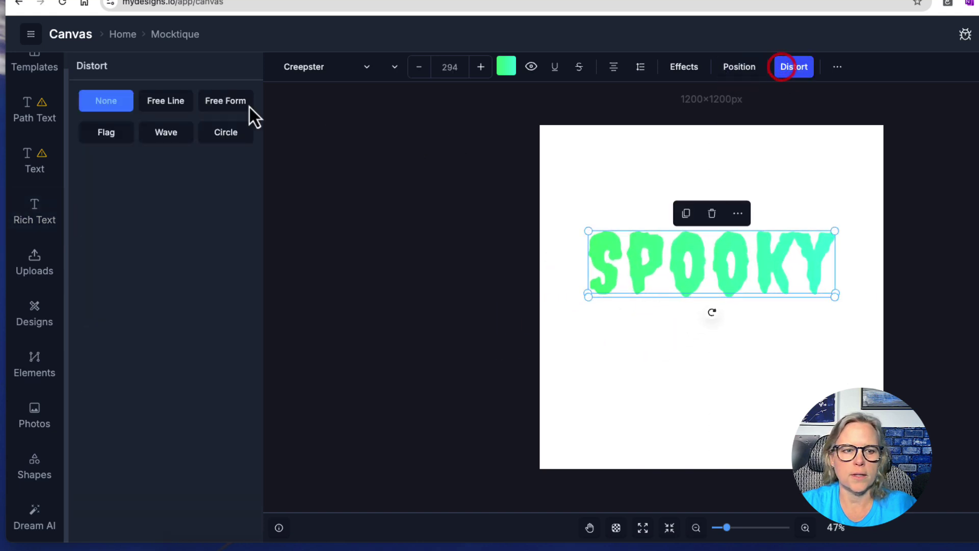
click(169, 134)
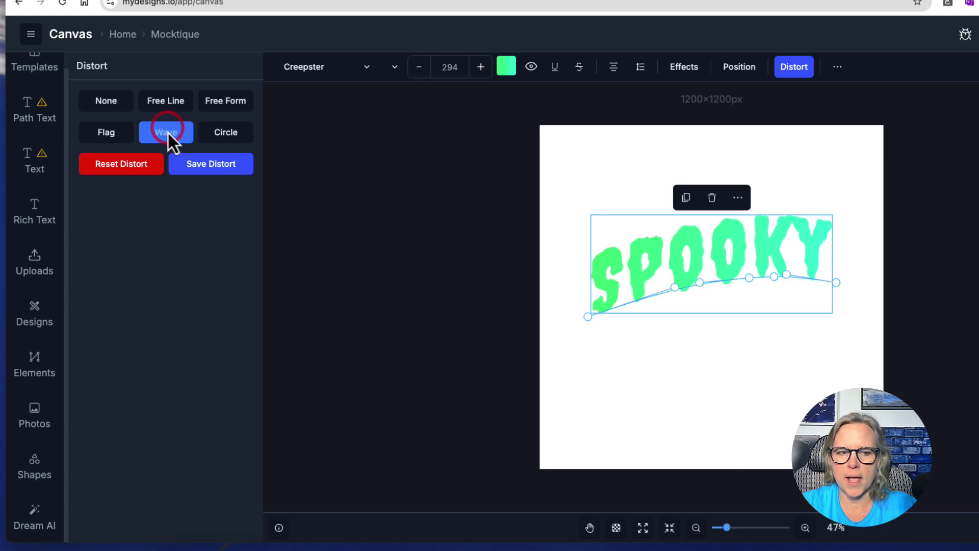
click(225, 141)
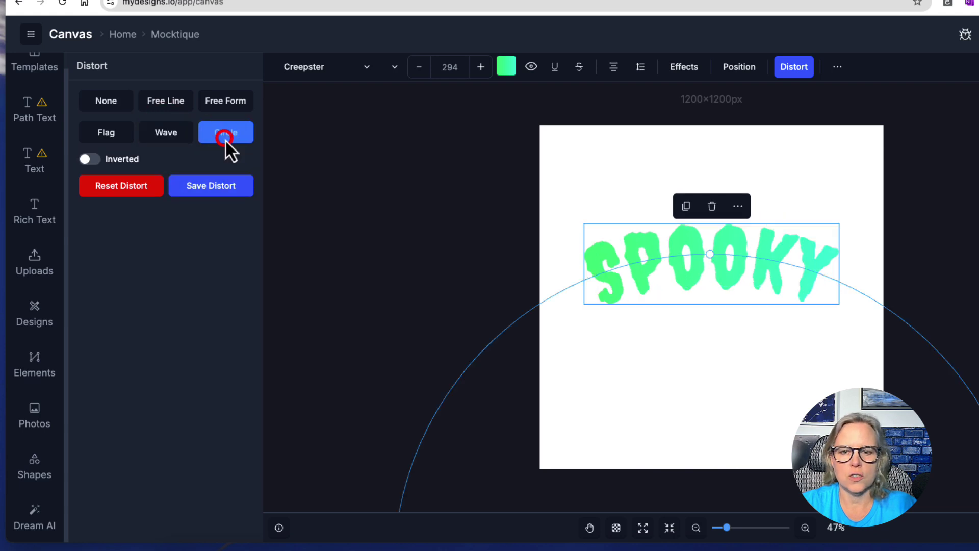
click(226, 103)
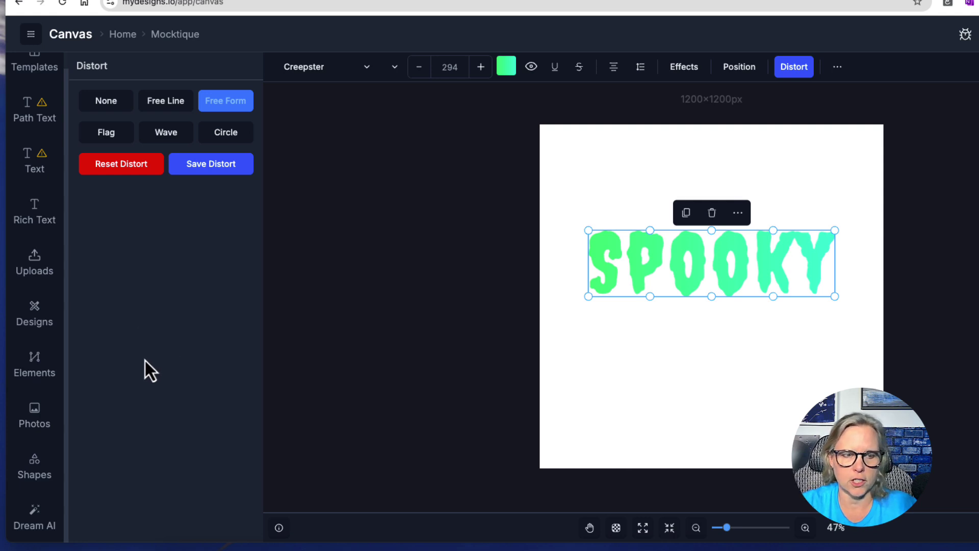
- Leave the canvas and open the public mockup library
scroll(21, 143, up, 1)
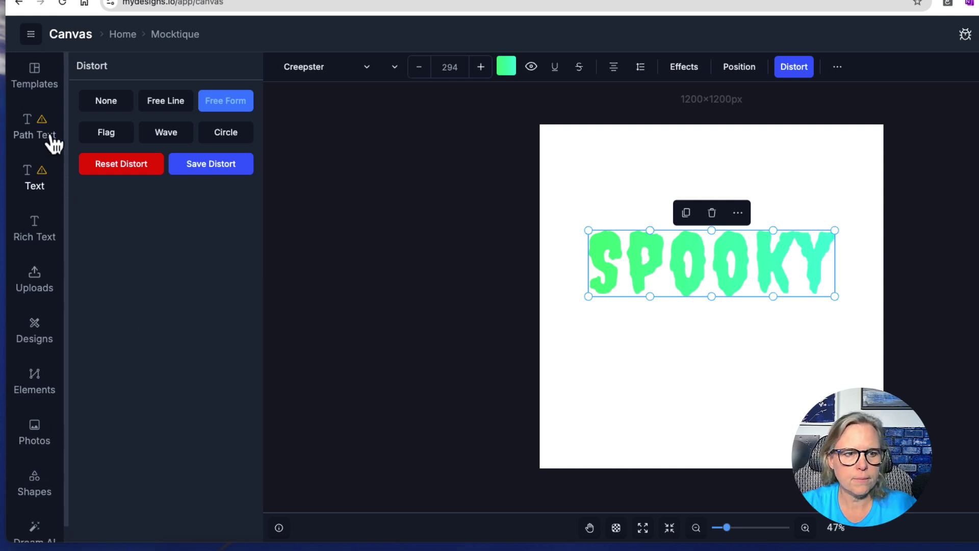
click(39, 41)
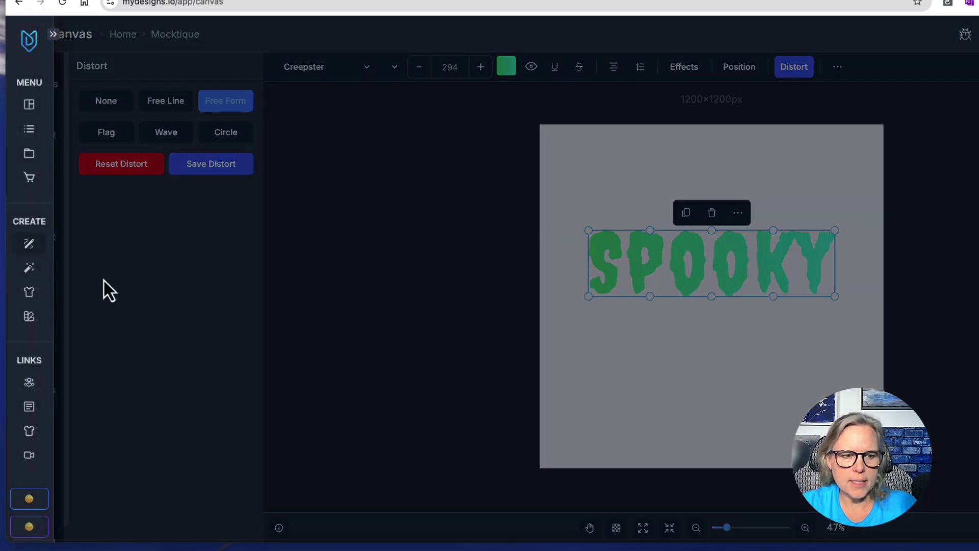
click(32, 291)
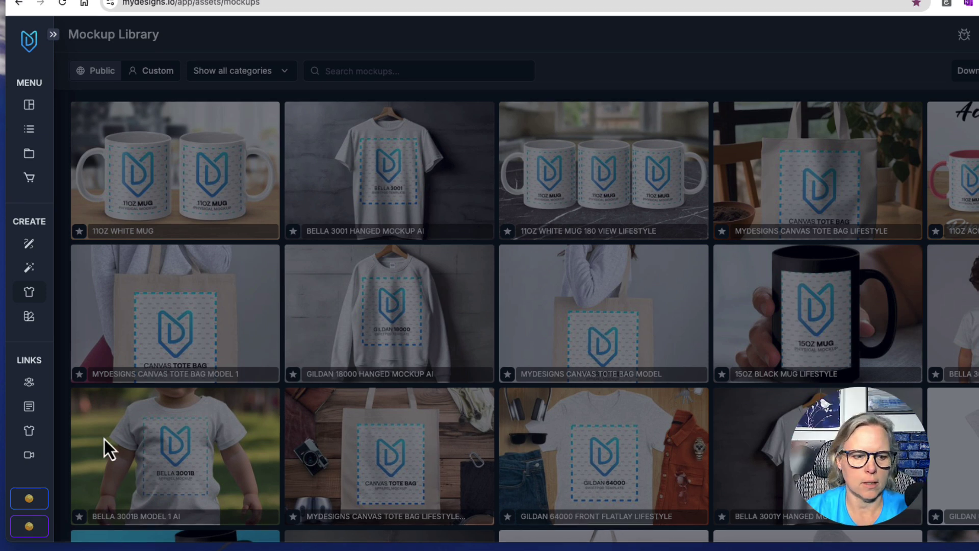
- Open the product catalog and browse the Home & Living and Accessories product categories
click(26, 433)
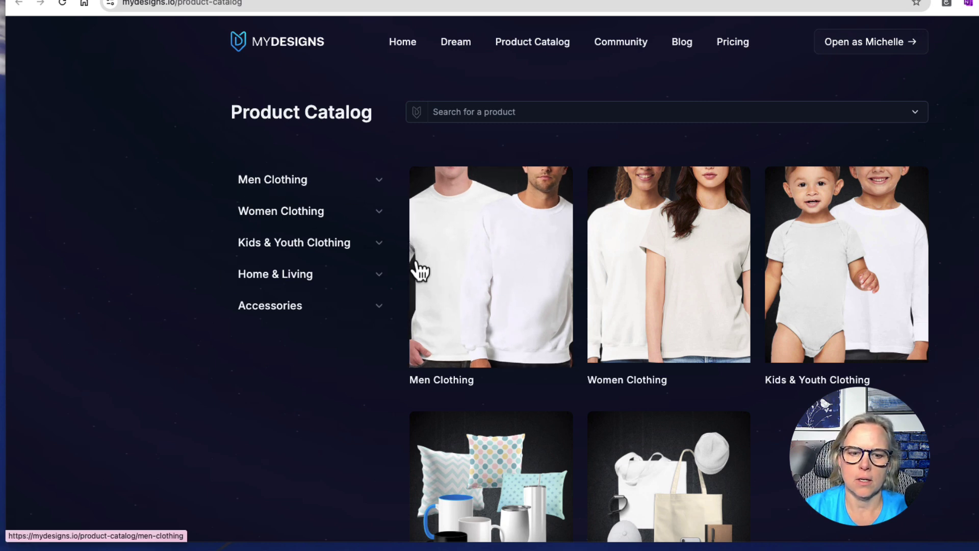
scroll(365, 290, down, 4)
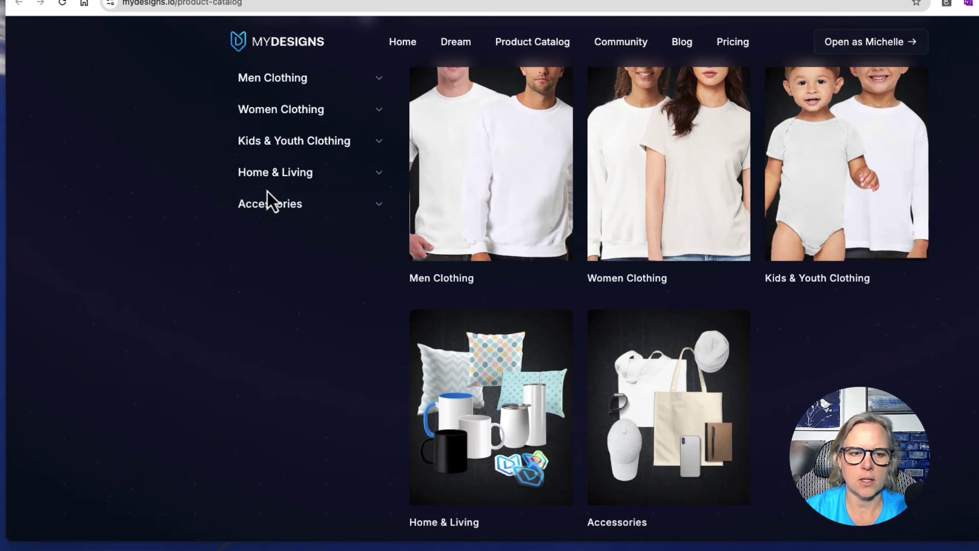
click(274, 174)
scroll(189, 264, down, 4)
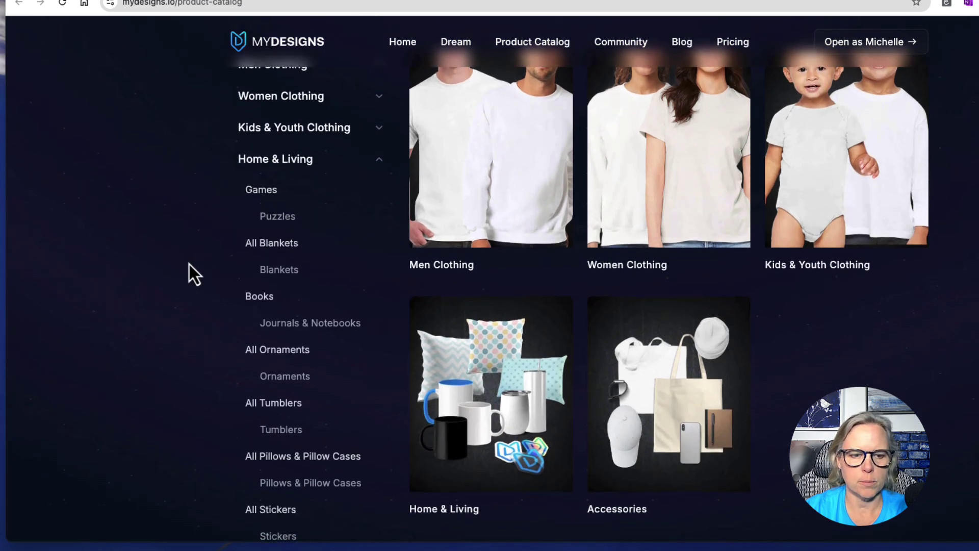
scroll(188, 264, down, 7)
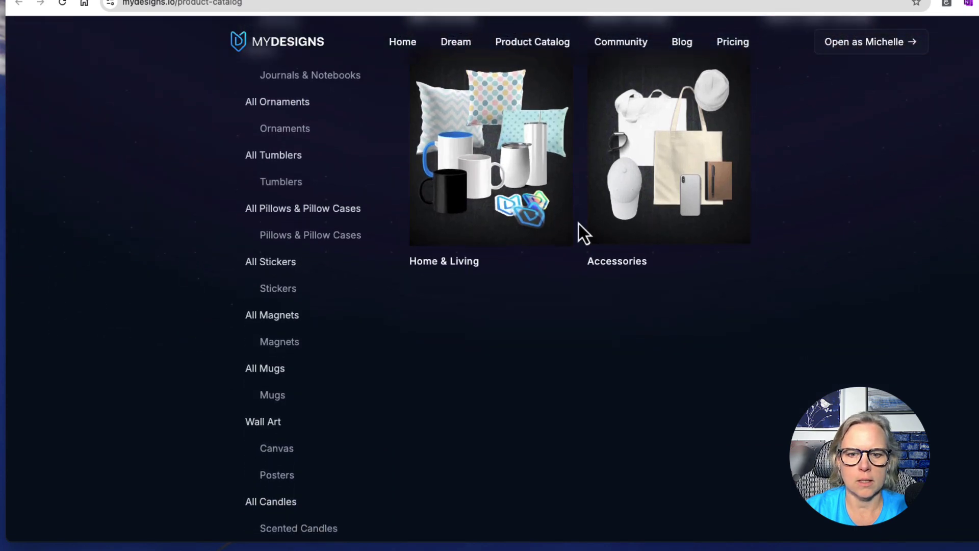
click(626, 183)
scroll(204, 321, down, 8)
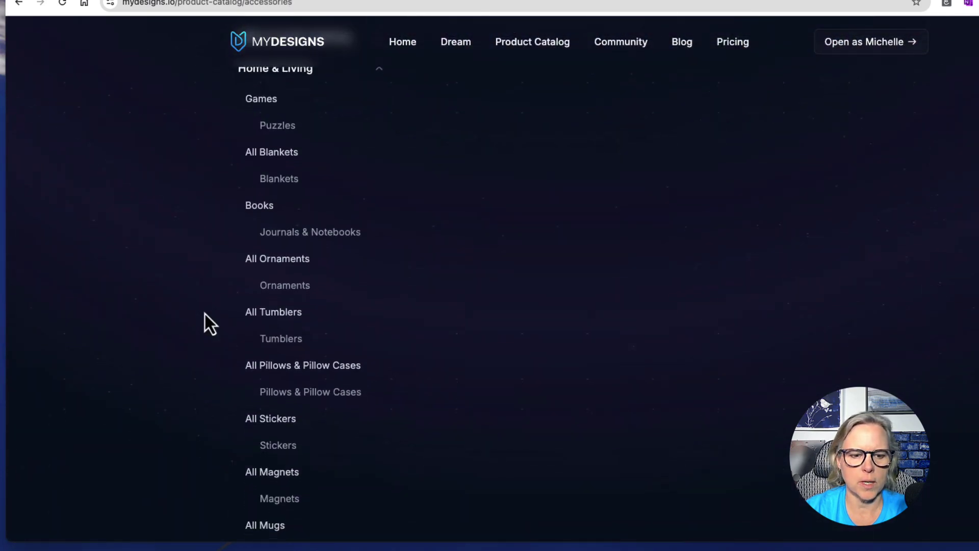
scroll(205, 314, down, 20)
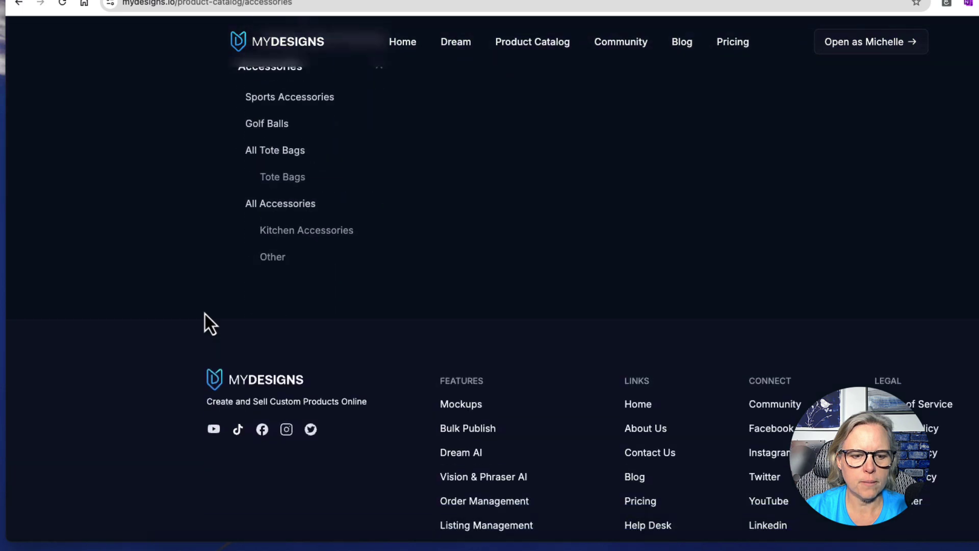
scroll(205, 320, up, 9)
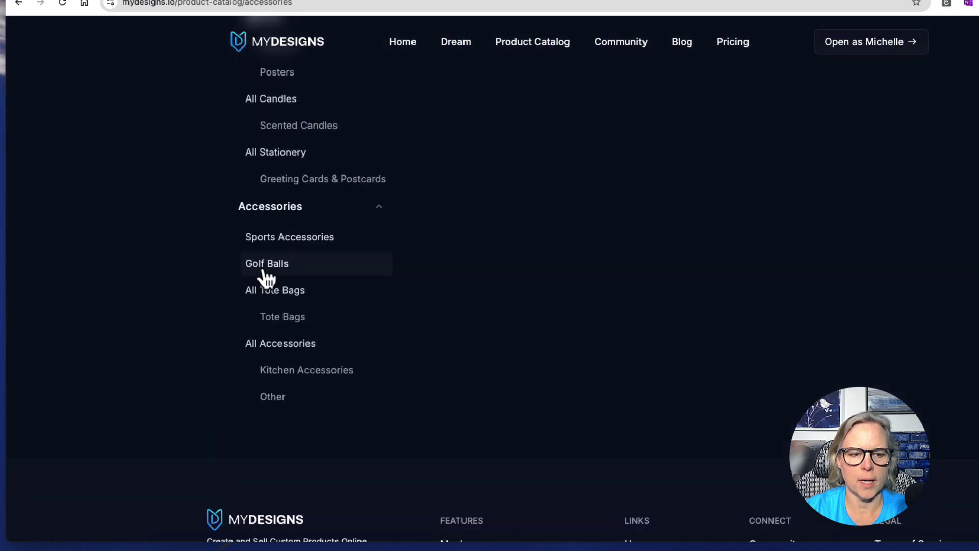
click(284, 380)
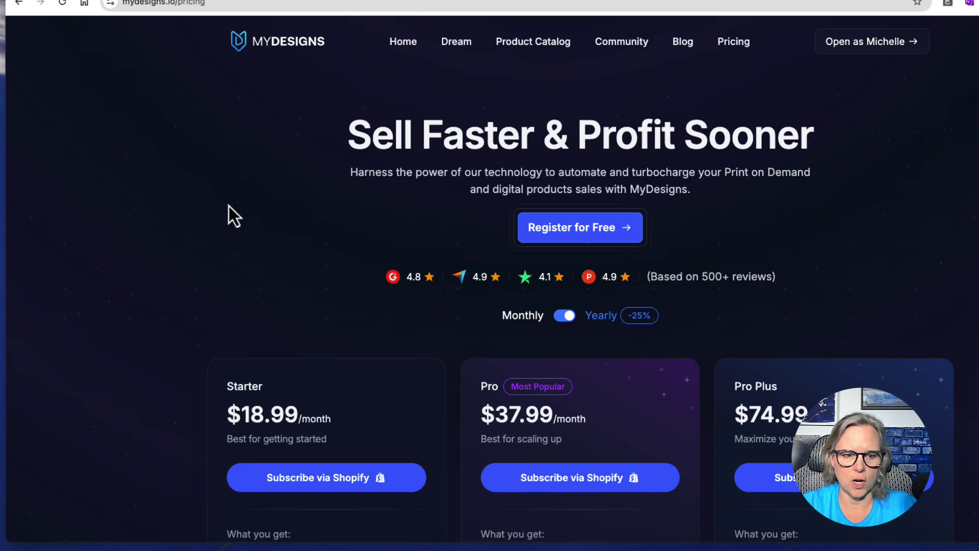
- Review the Starter, Pro and Pro Plus pricing plans and the plan comparison table
scroll(228, 206, down, 3)
scroll(171, 237, down, 1)
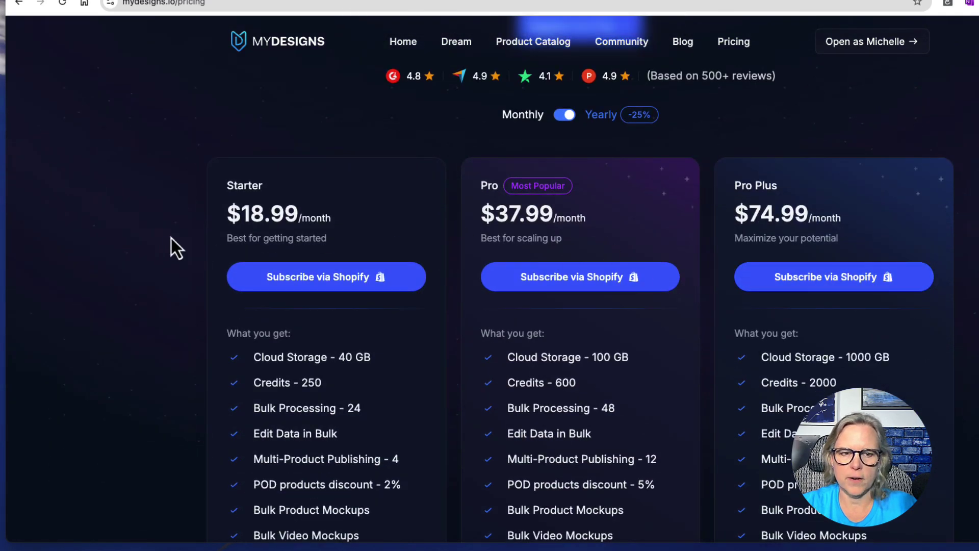
scroll(165, 238, down, 1)
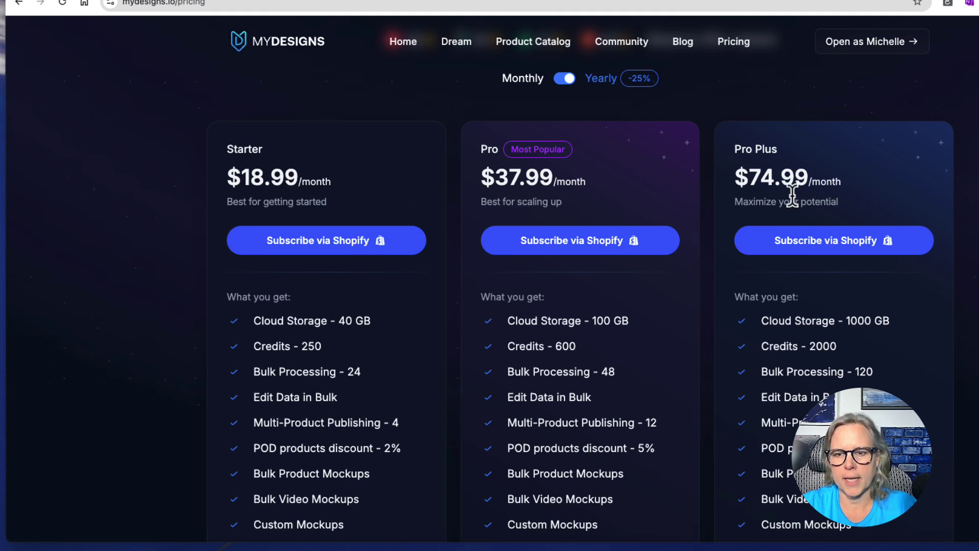
scroll(976, 223, down, 1)
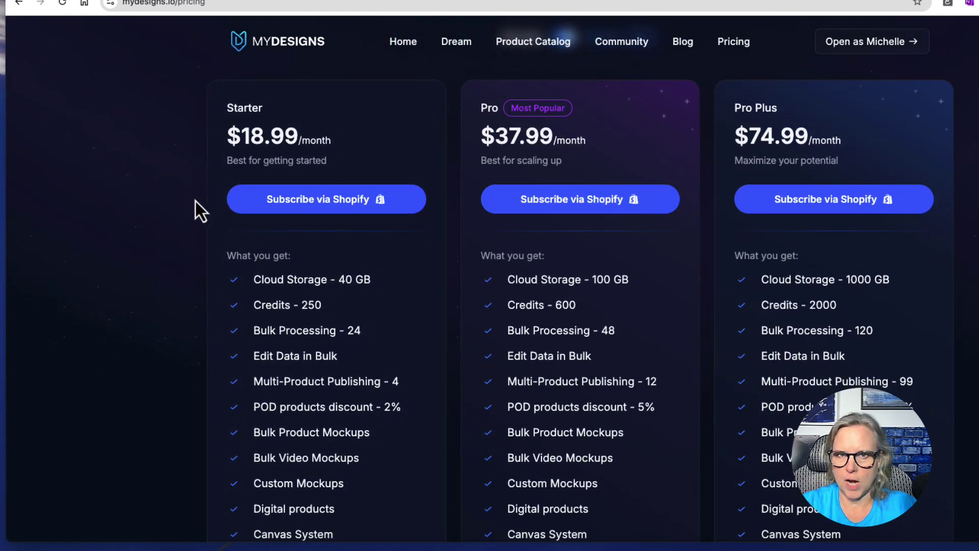
scroll(160, 262, down, 2)
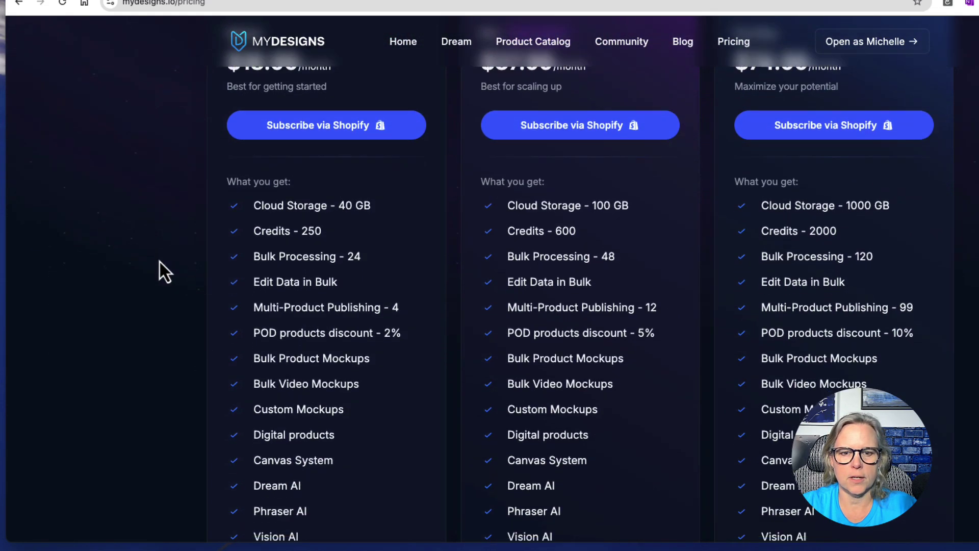
scroll(160, 262, down, 1)
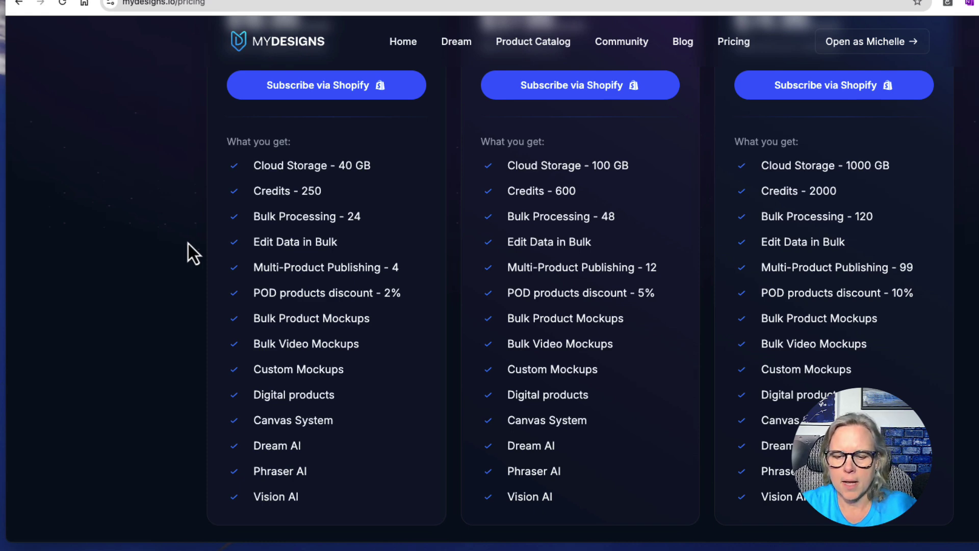
scroll(188, 243, down, 4)
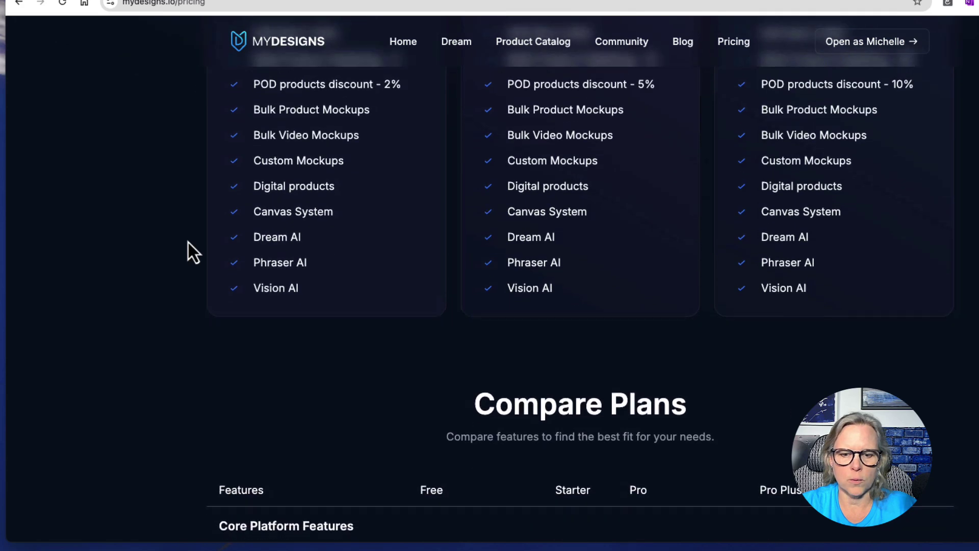
scroll(188, 243, down, 4)
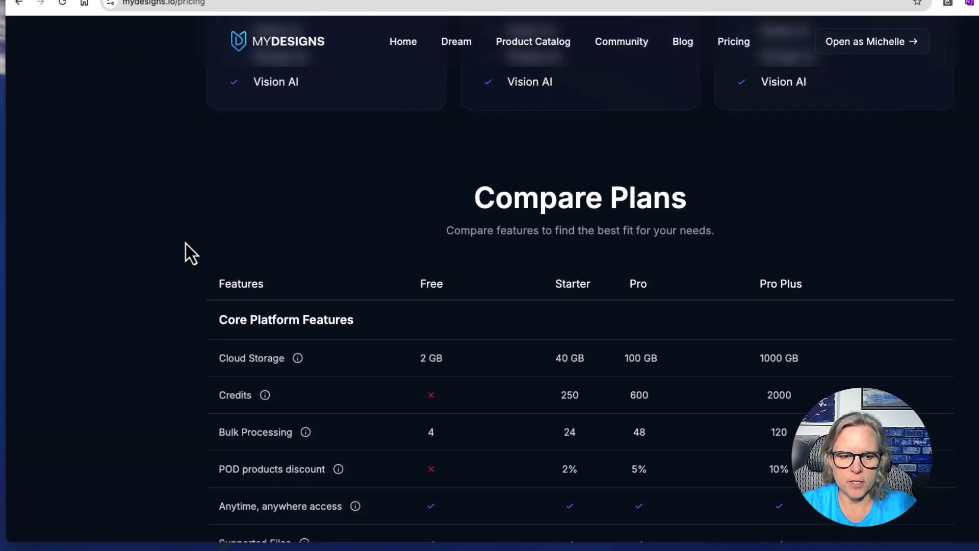
scroll(186, 243, down, 4)
scroll(185, 243, down, 4)
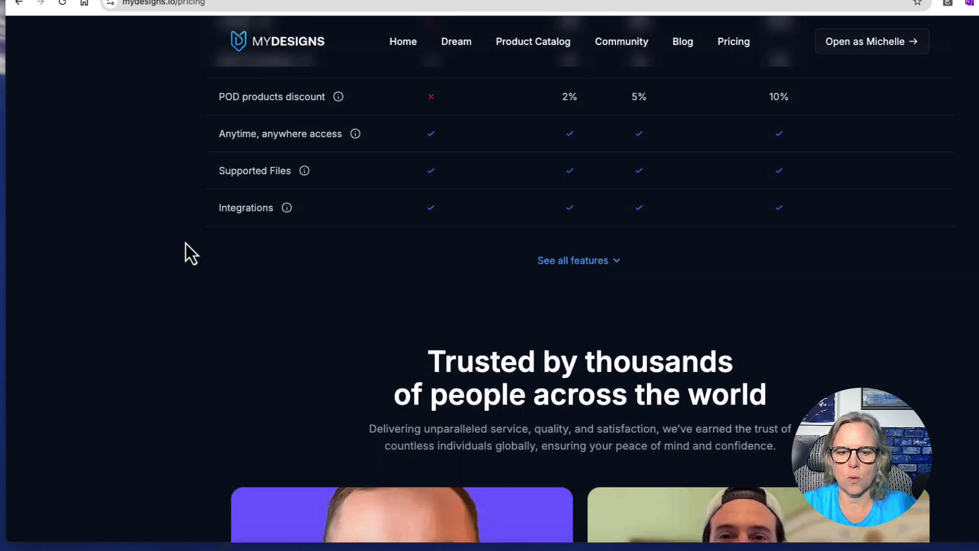
scroll(186, 243, up, 12)
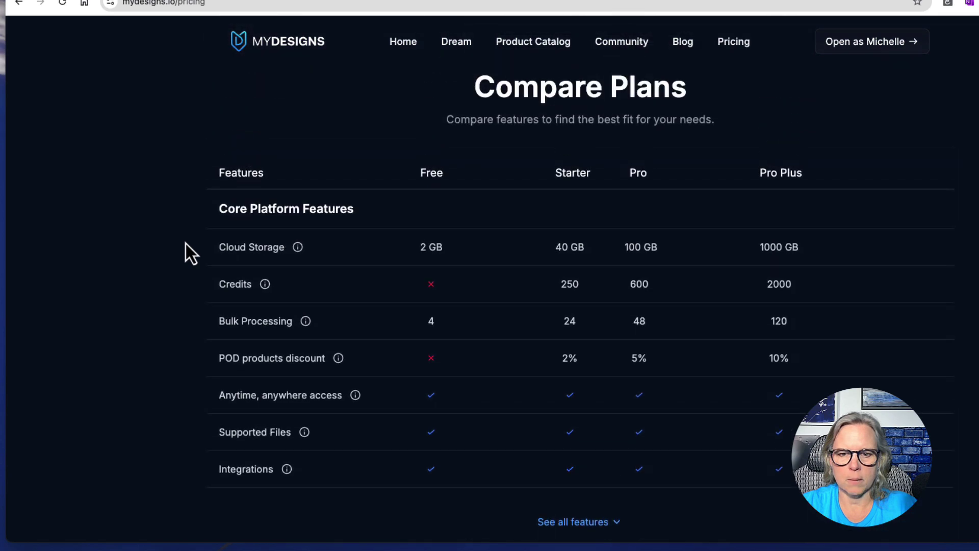